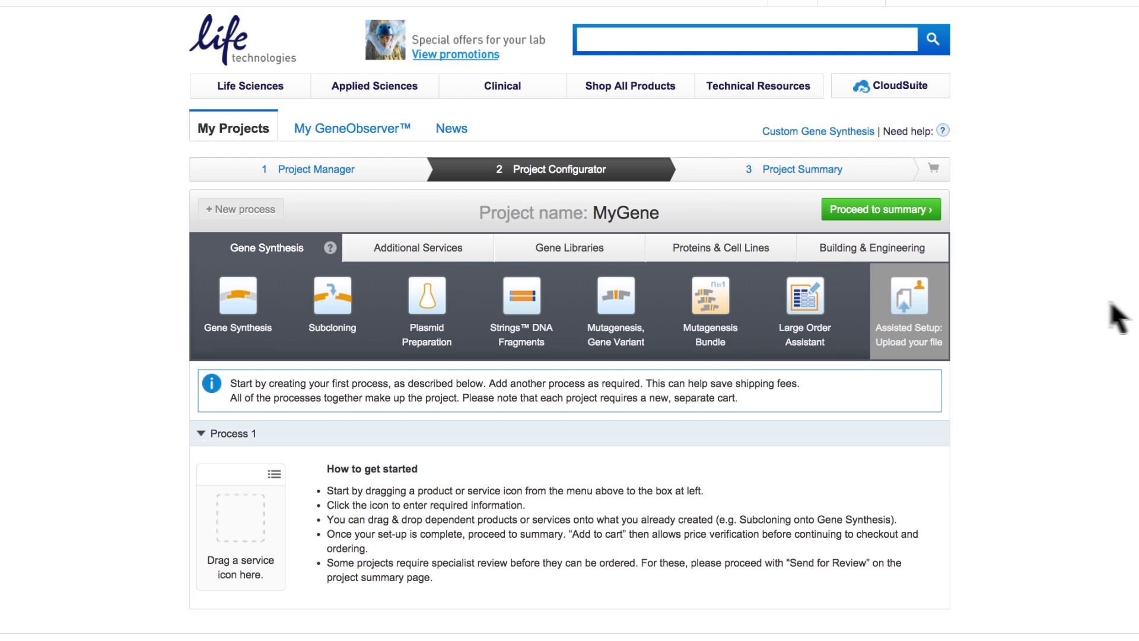
# Step: Add a Large Order Assistant to Process 1 and open its settings form
pyautogui.moveTo(824, 295); pyautogui.dragTo(237, 511)
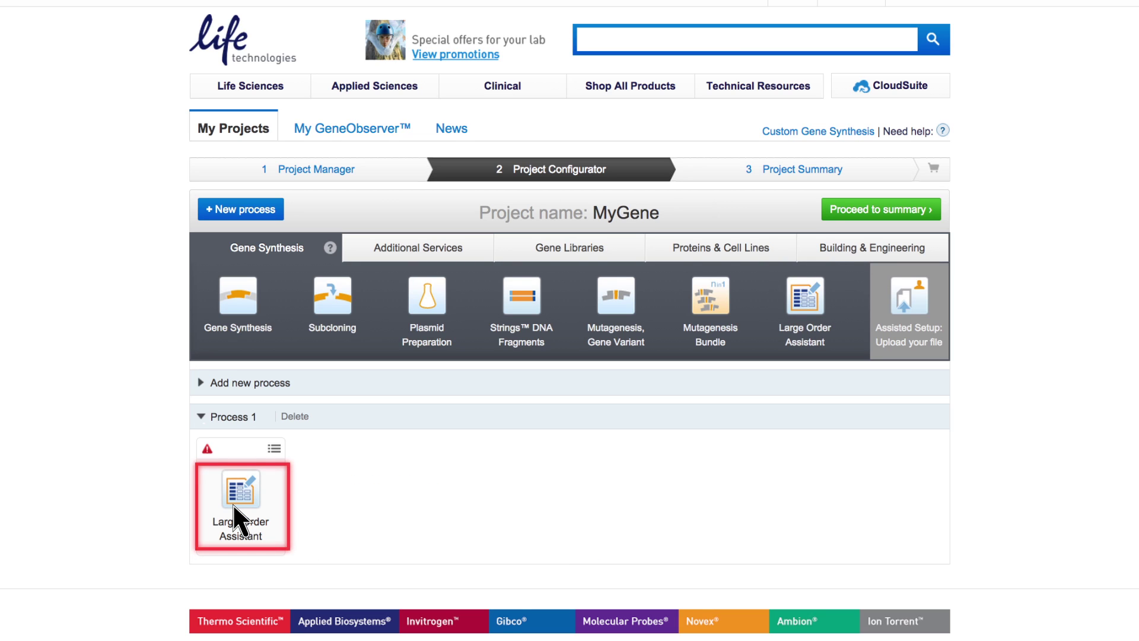
pyautogui.click(236, 509)
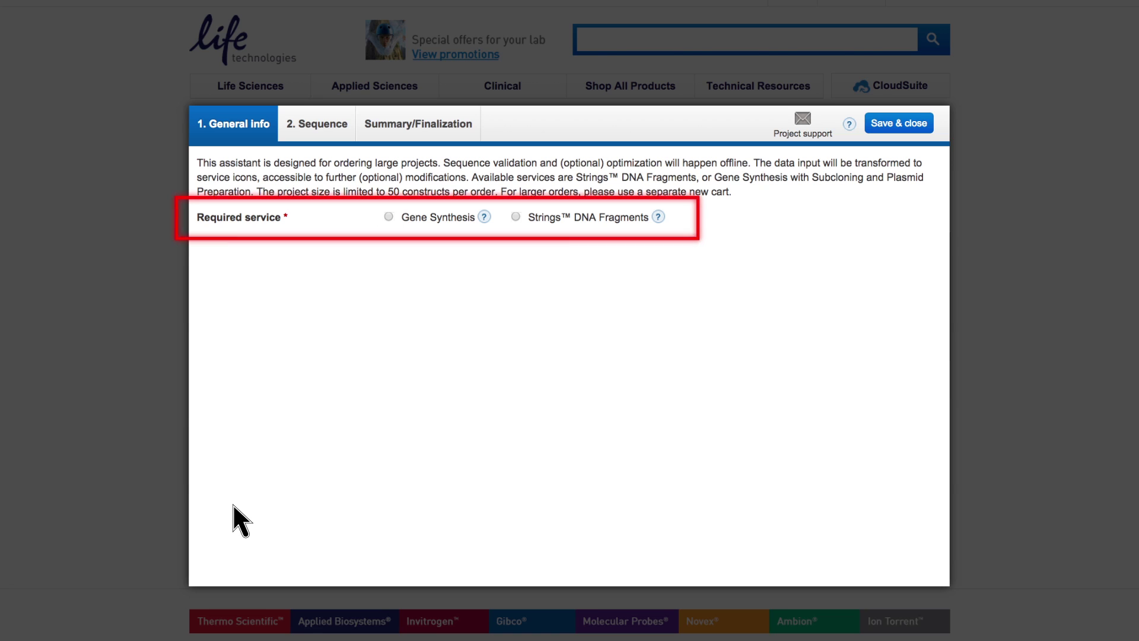
# Step: Order Gene Synthesis at biosafety Level 1 with subcloning into the pcDNA 3.1(+) vector
pyautogui.click(388, 216)
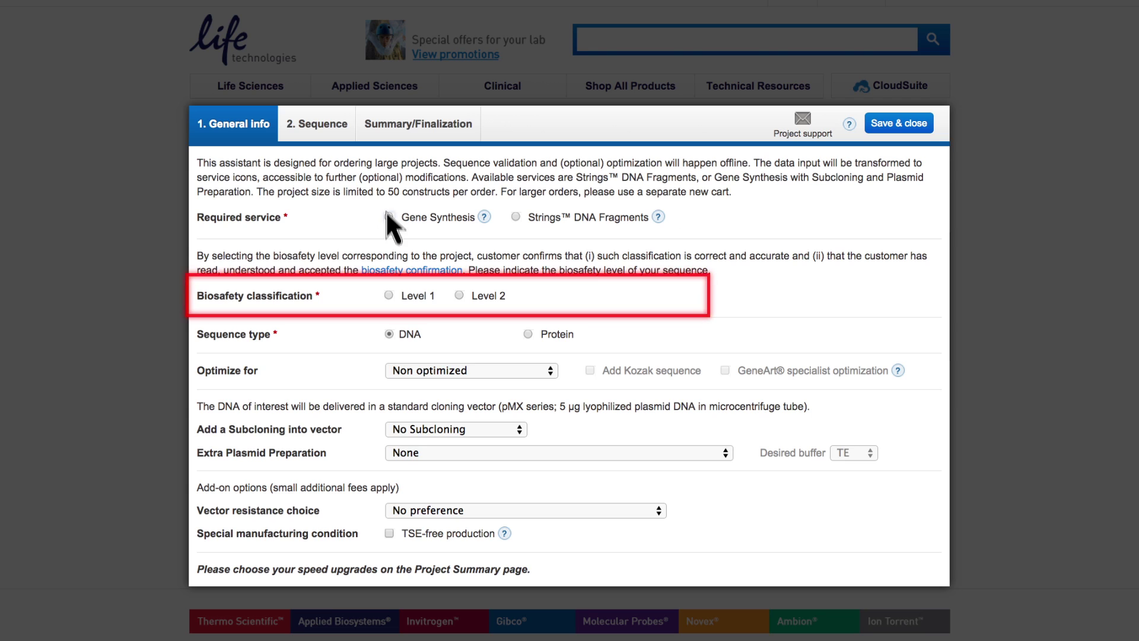
pyautogui.click(389, 294)
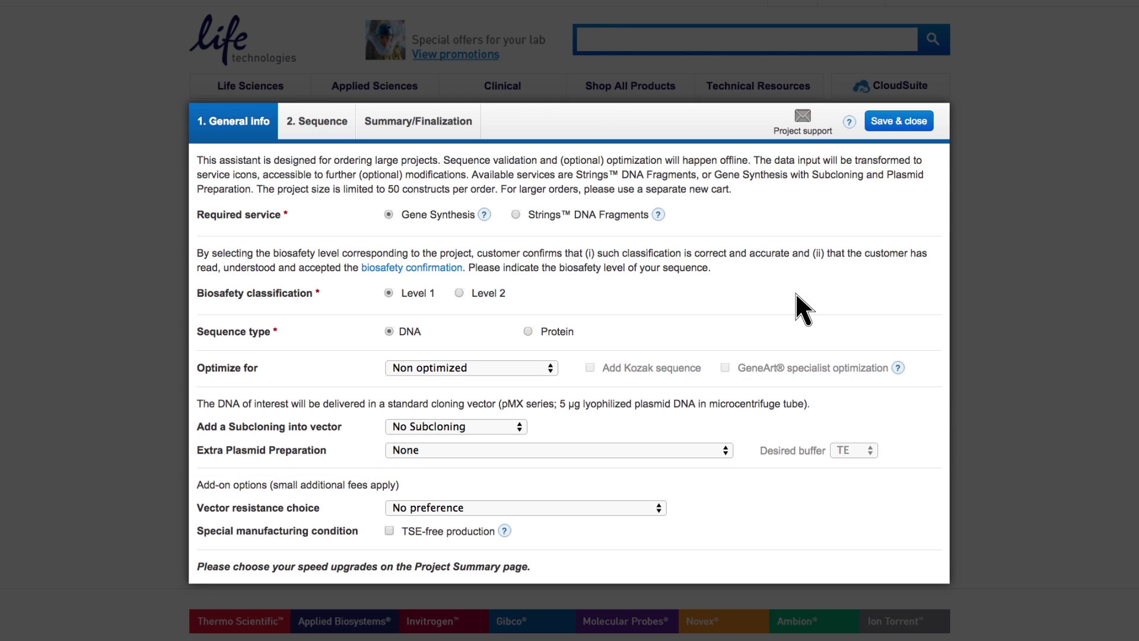
pyautogui.click(521, 428)
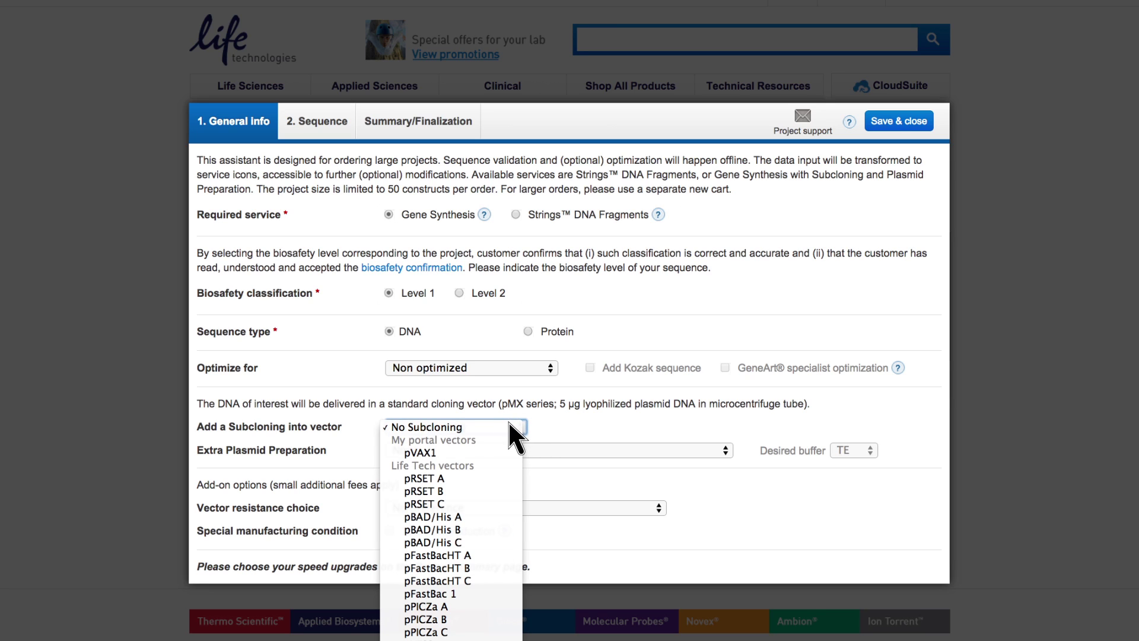
pyautogui.click(500, 424)
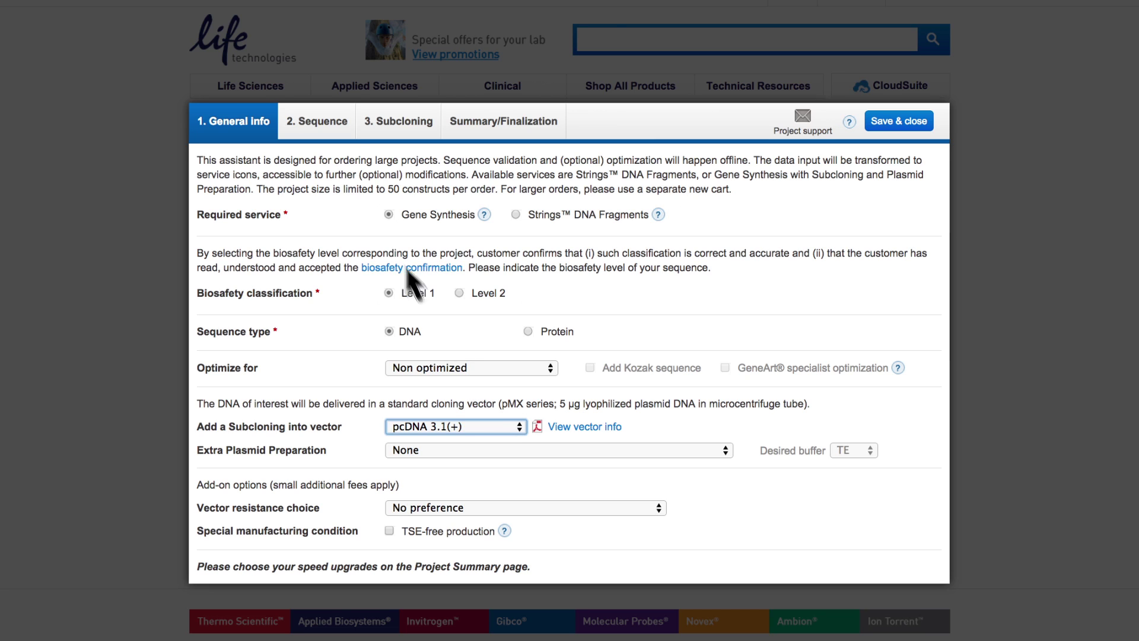
# Step: Load sequences TEST1 and TEST2 into the order table as constructs TEST1_SC and TEST2_SC
pyautogui.click(313, 116)
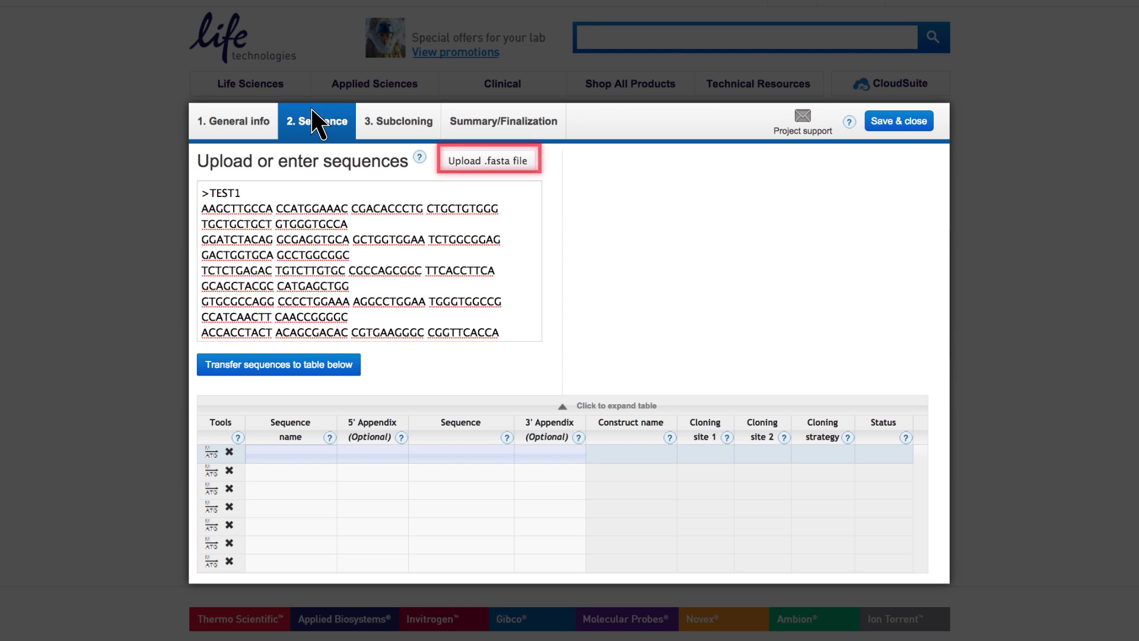
pyautogui.click(296, 363)
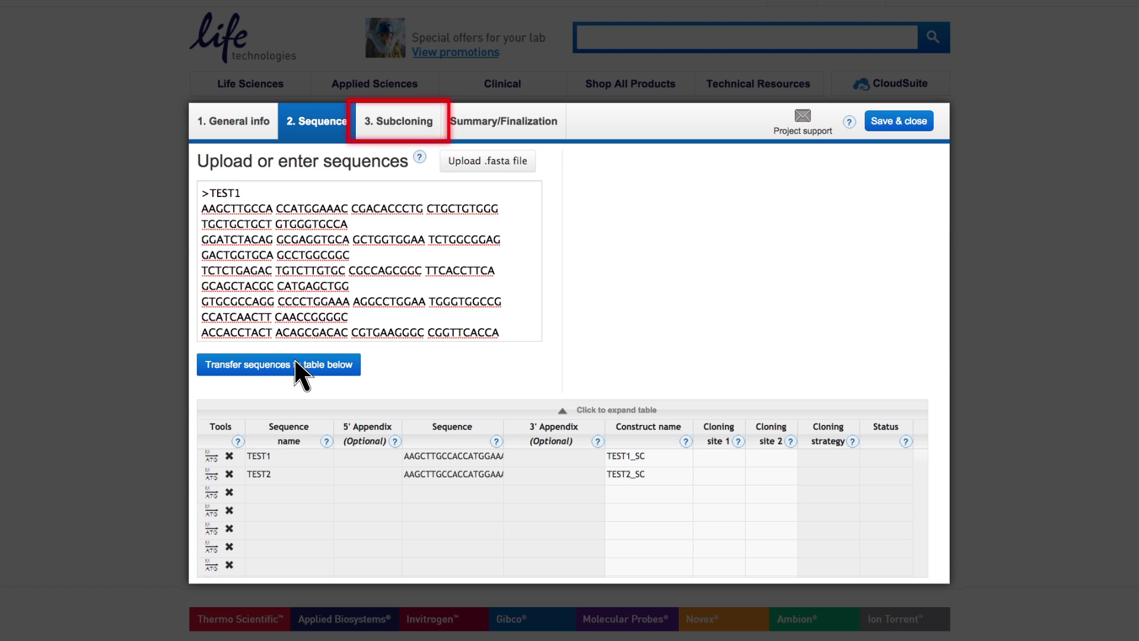
# Step: Give TEST1 and TEST2 cloning sites HindIII and EcoRI, then compute their cloning strategy
pyautogui.click(395, 111)
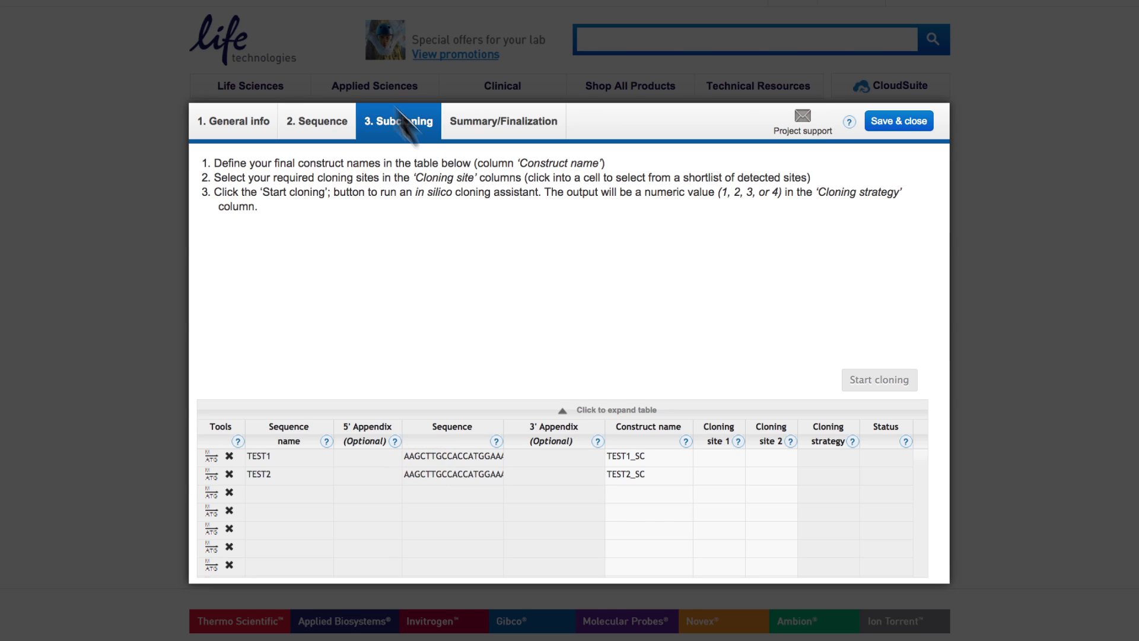
pyautogui.click(715, 455)
pyautogui.click(722, 528)
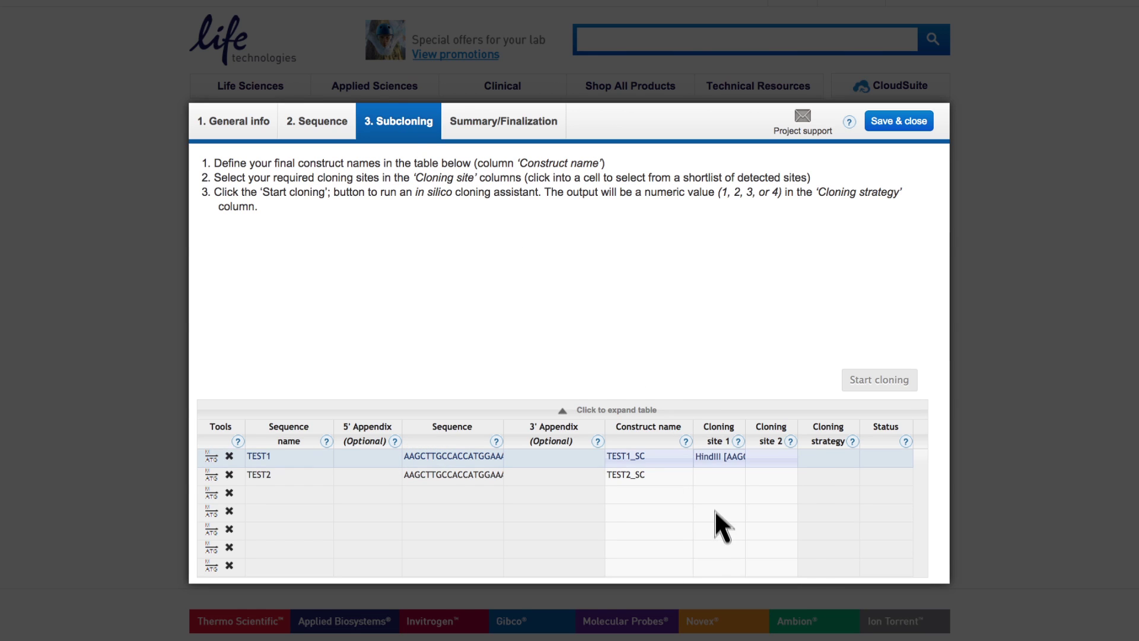
pyautogui.click(720, 474)
pyautogui.click(718, 531)
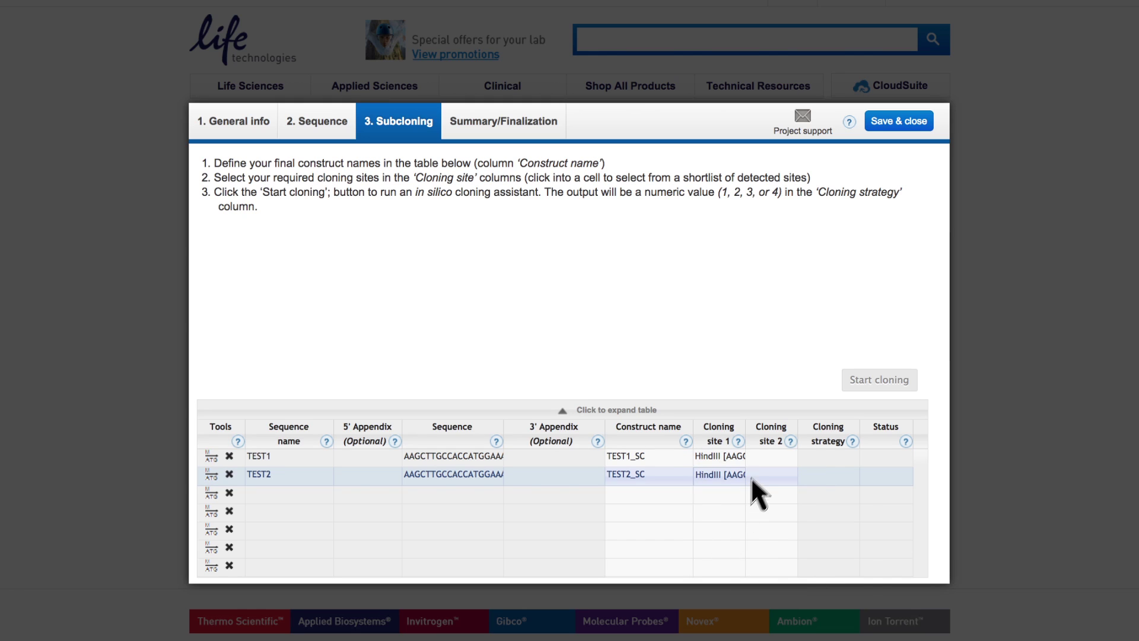
pyautogui.click(769, 457)
pyautogui.click(765, 495)
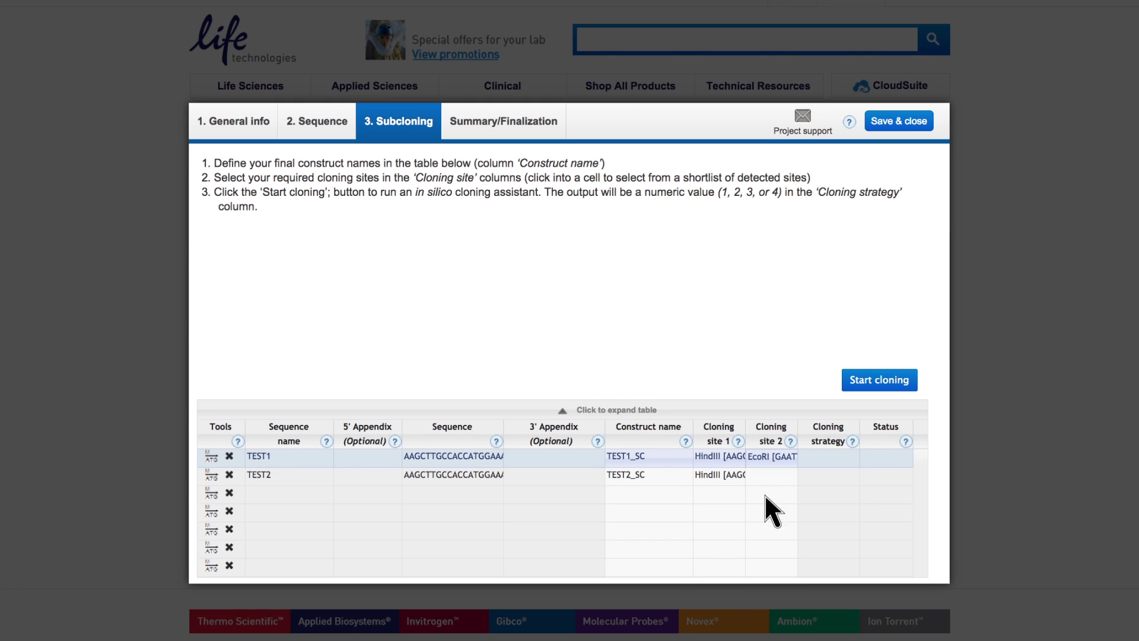
pyautogui.click(767, 474)
pyautogui.click(765, 513)
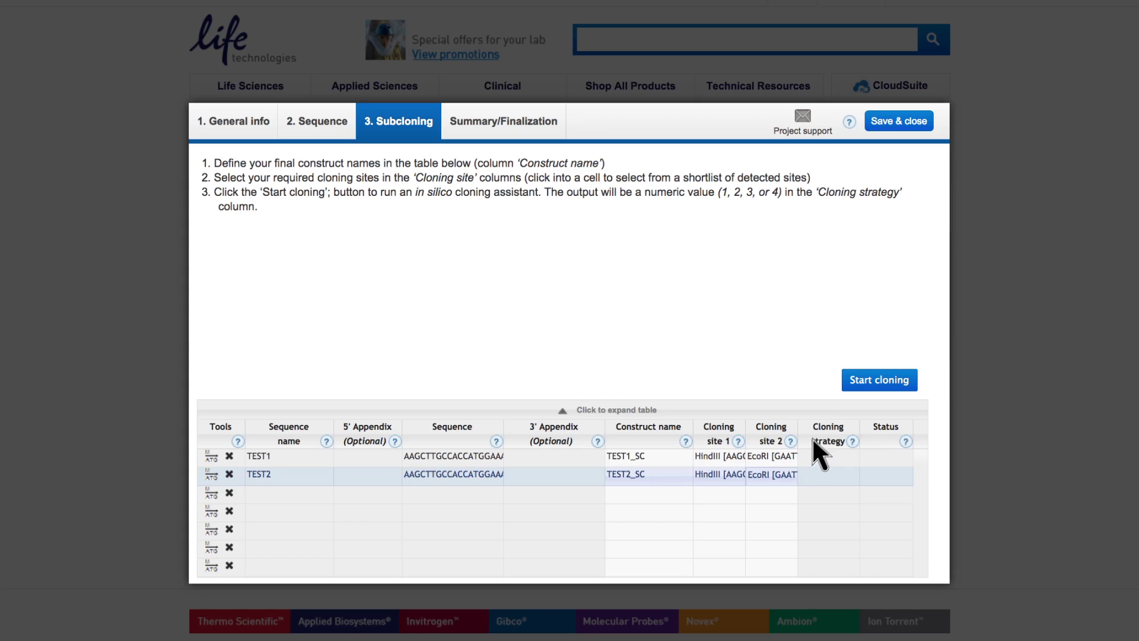
pyautogui.click(865, 380)
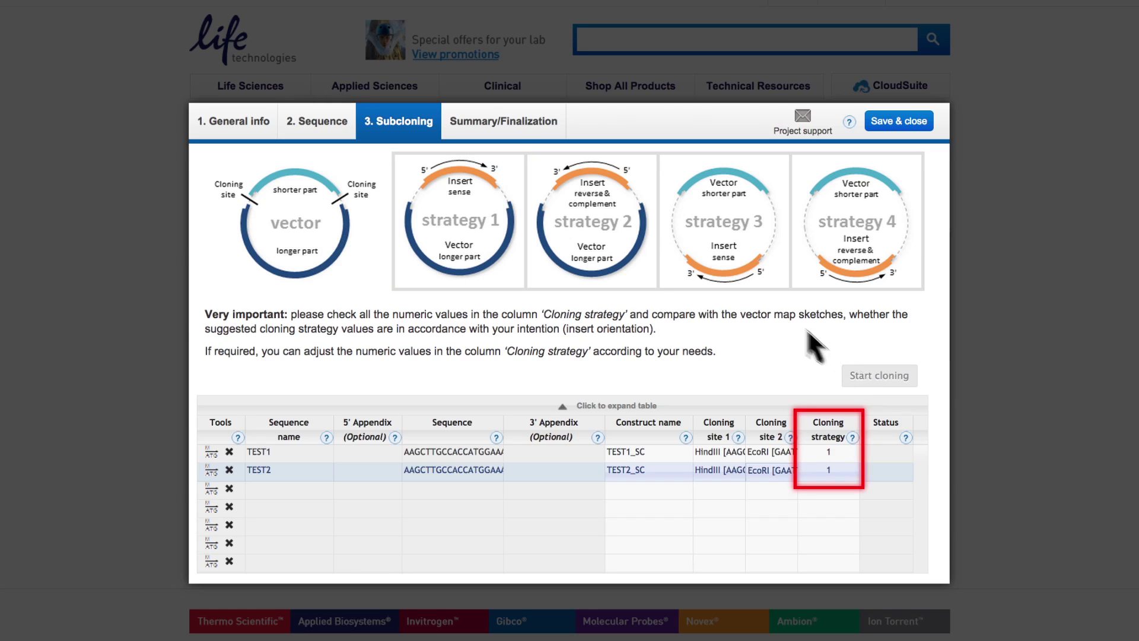
# Step: Show the Summary/Finalization page recapping Gene Synthesis into pcDNA 3.1(+) at cloning strategy 1
pyautogui.click(487, 116)
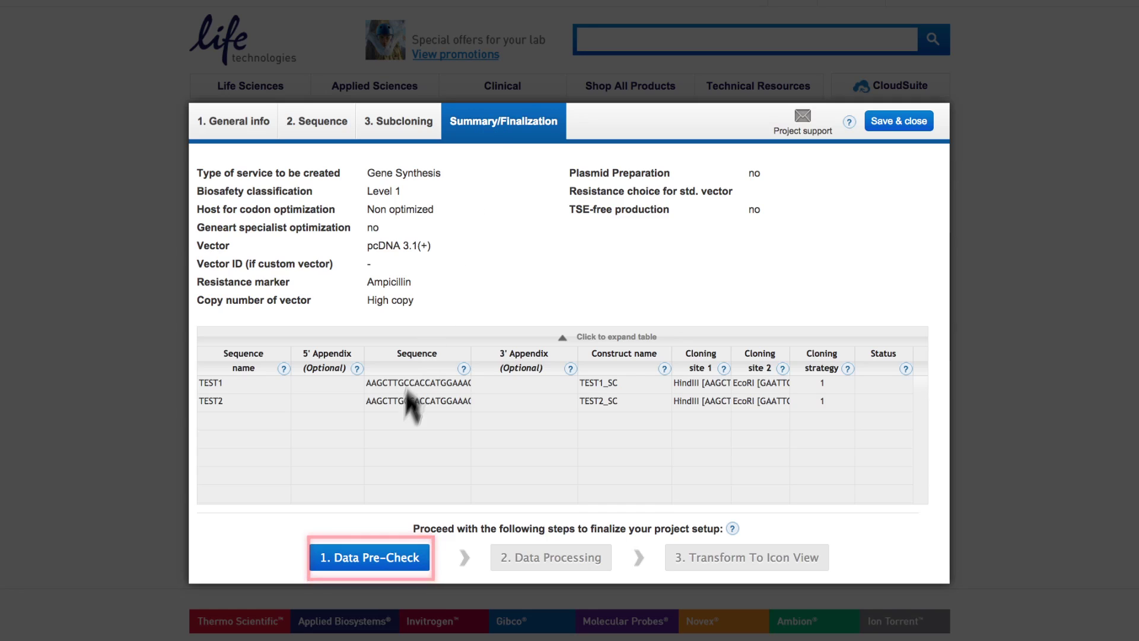
# Step: Run the data pre-check, acknowledge its success, and start data processing
pyautogui.click(369, 558)
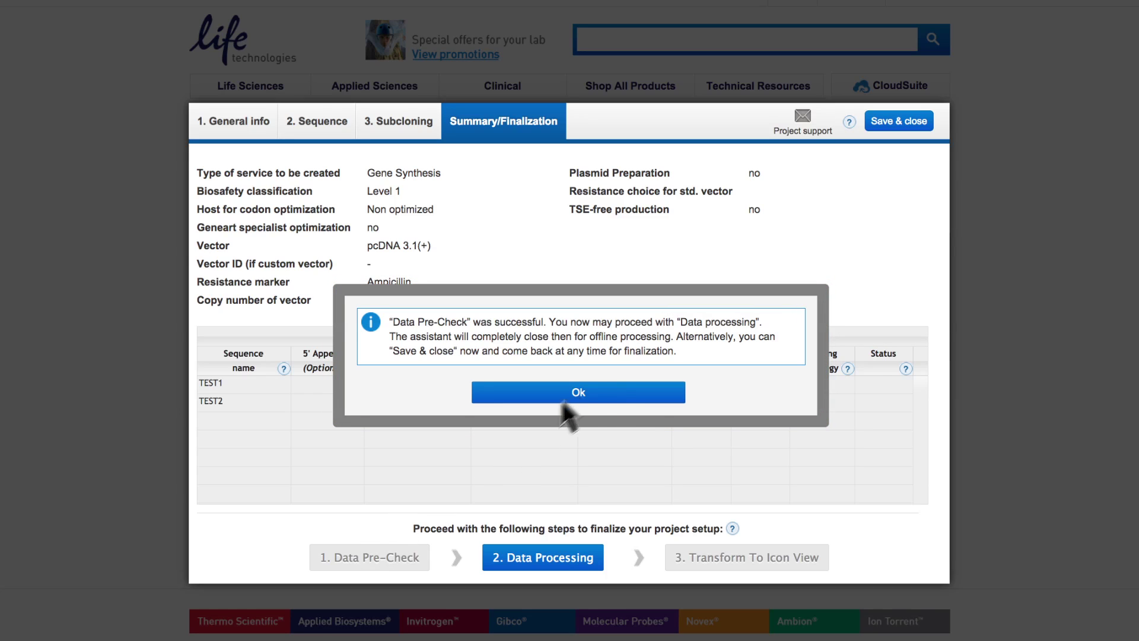
pyautogui.click(600, 393)
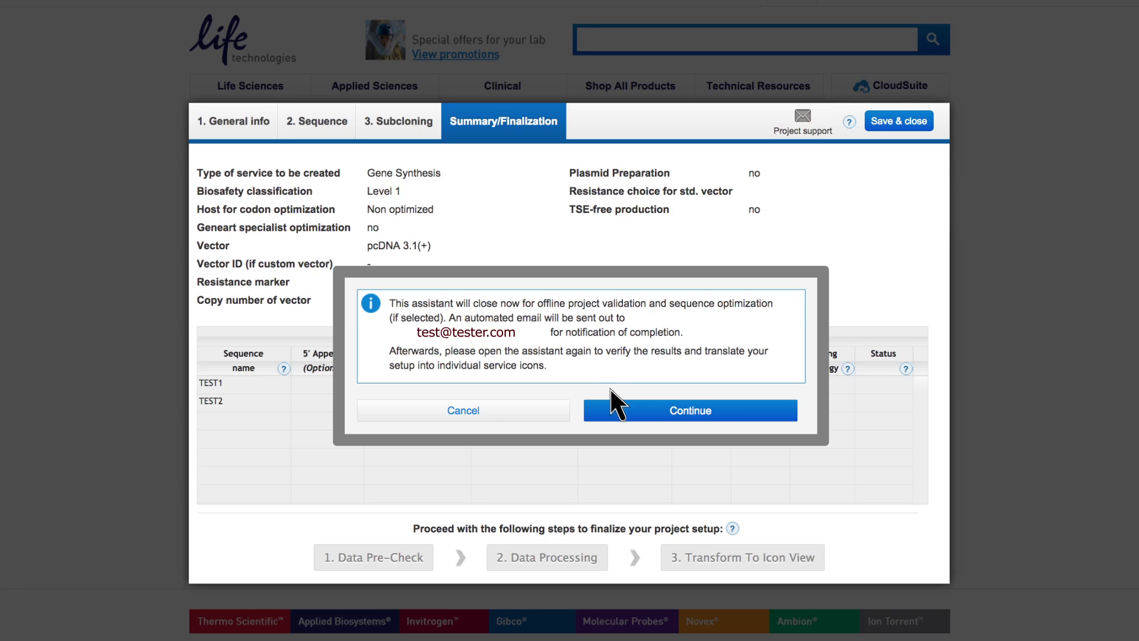
# Step: Let the assistant close for offline processing, then reopen it to see TEST1 and TEST2 passed
pyautogui.click(643, 414)
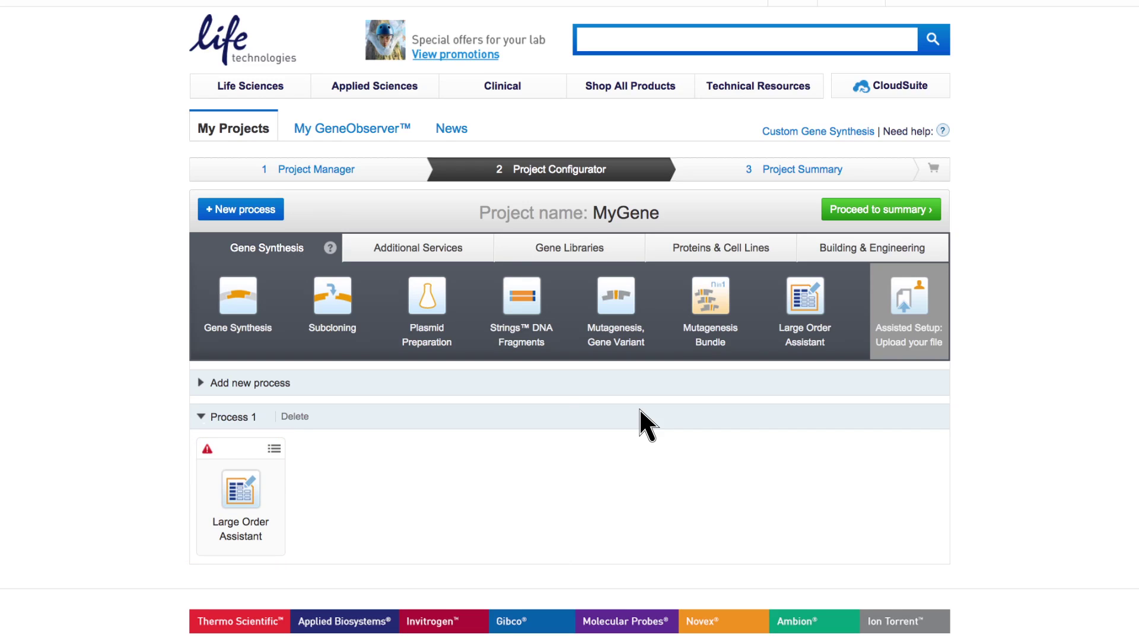
pyautogui.click(235, 492)
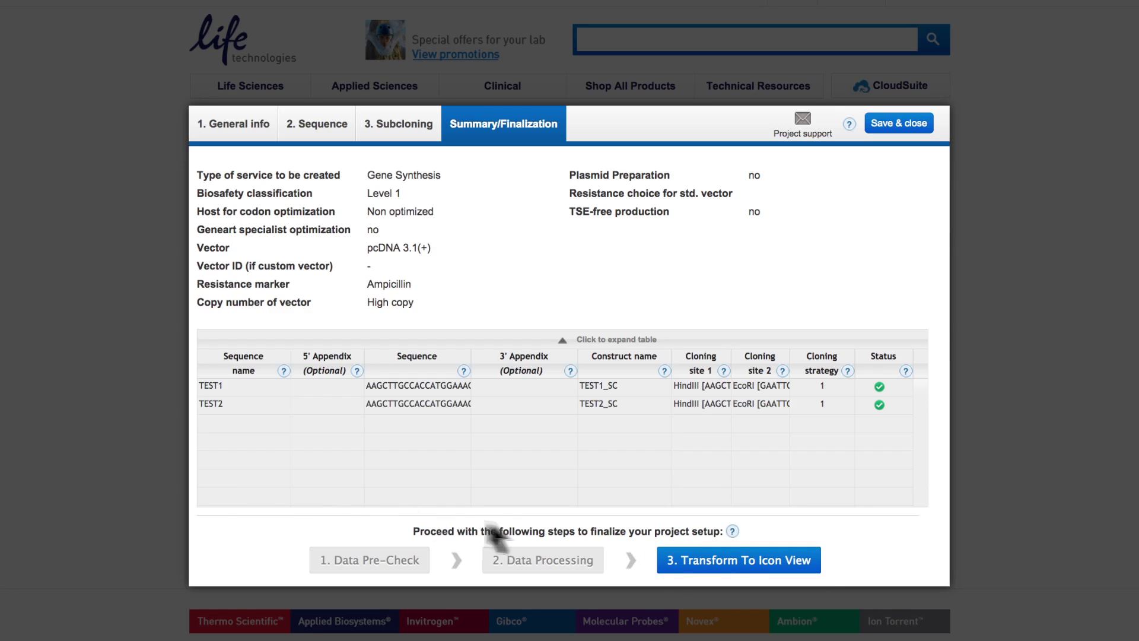
# Step: Convert TEST1 and TEST2 into Gene Synthesis–Subcloning service icons in MyGene
pyautogui.click(736, 555)
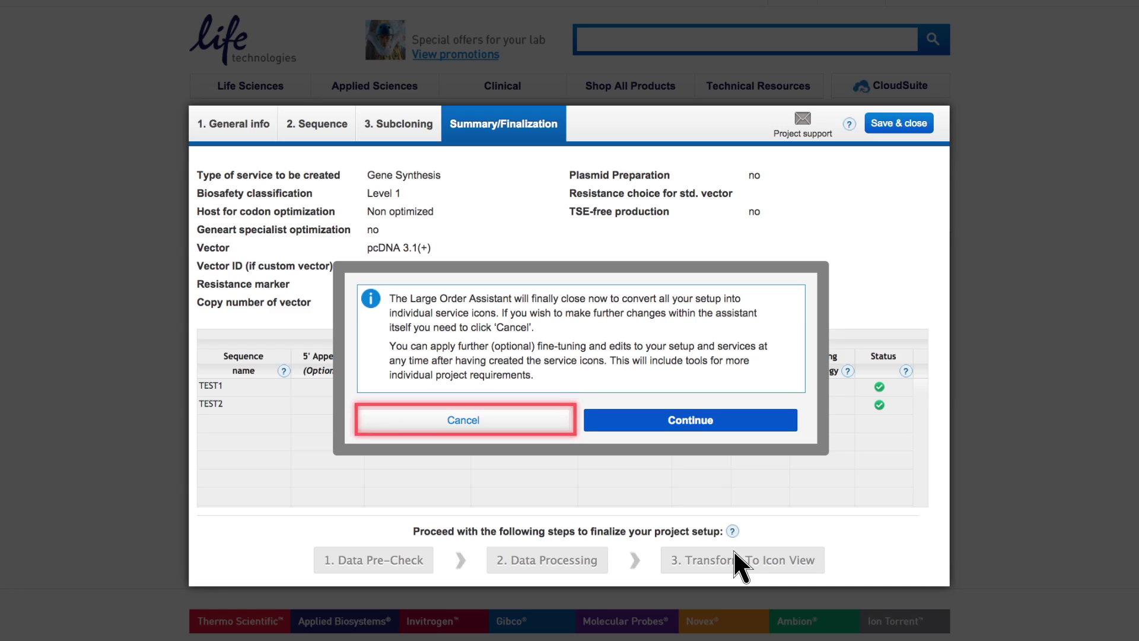
pyautogui.click(691, 419)
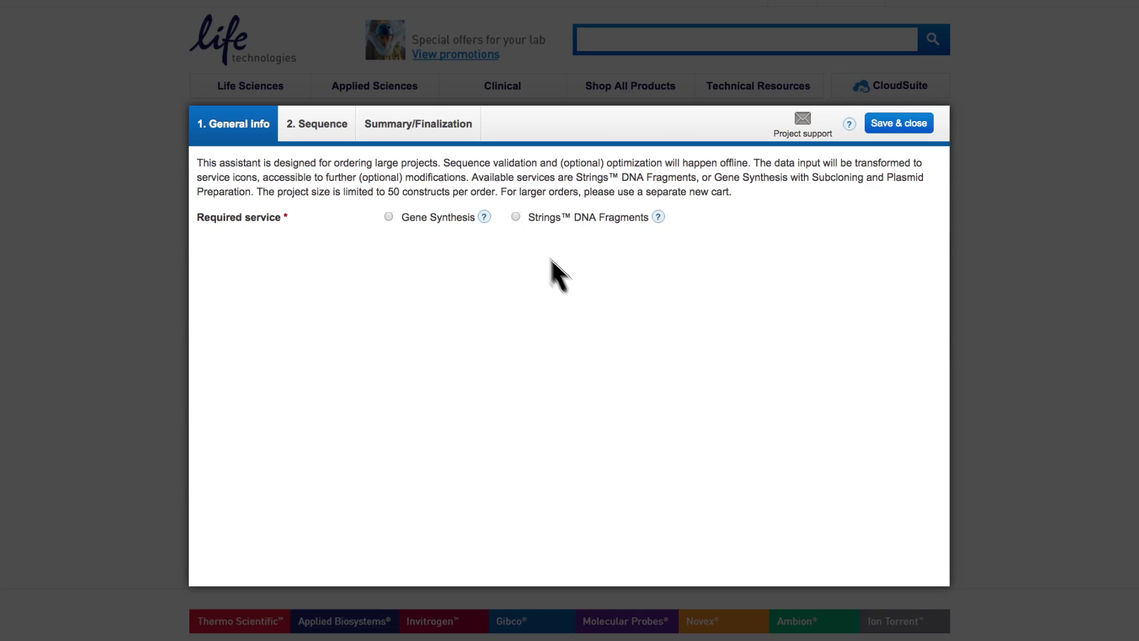
# Step: Choose Strings™ DNA Fragments as the service and view TEST1 and TEST2 on the Sequence page
pyautogui.click(515, 217)
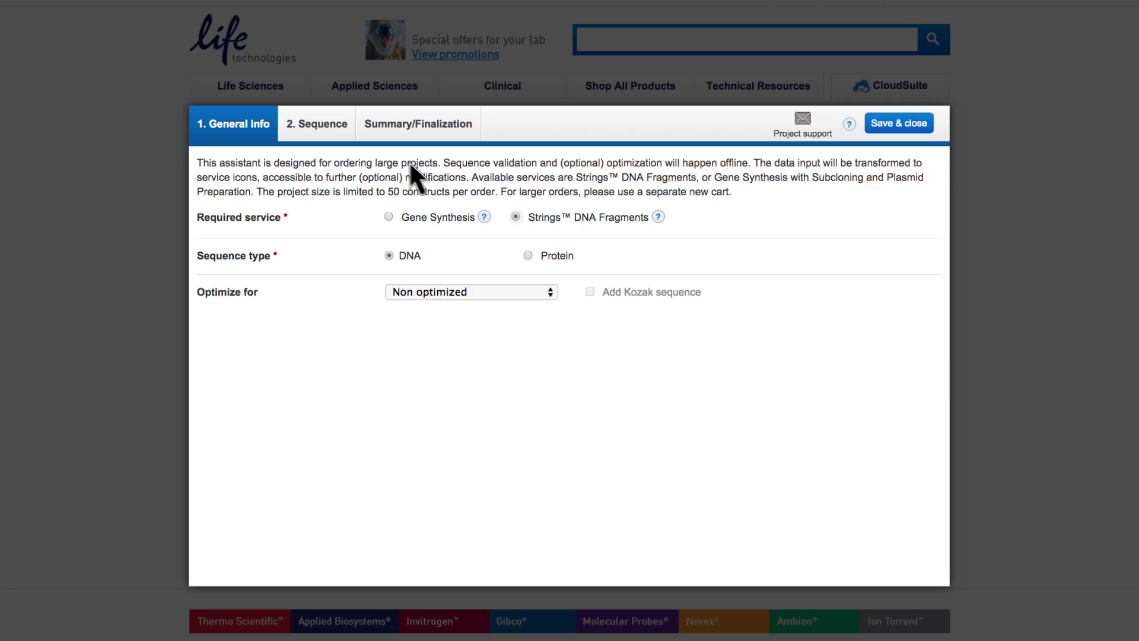
pyautogui.click(312, 116)
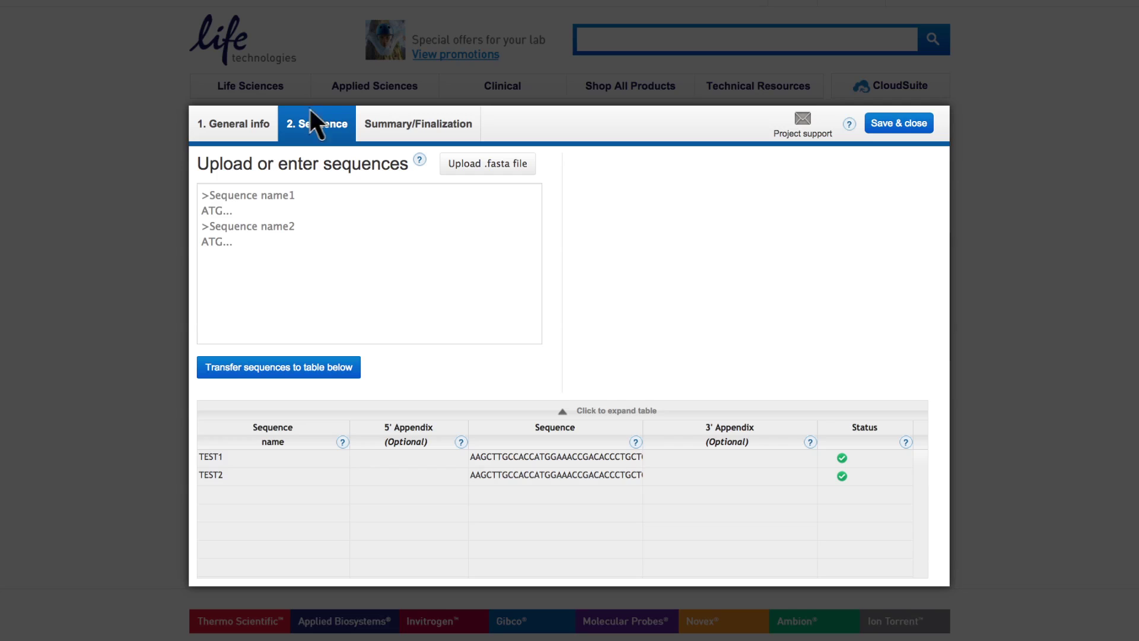
# Step: Move the new assistant form to its Summary/Finalization page
pyautogui.click(382, 115)
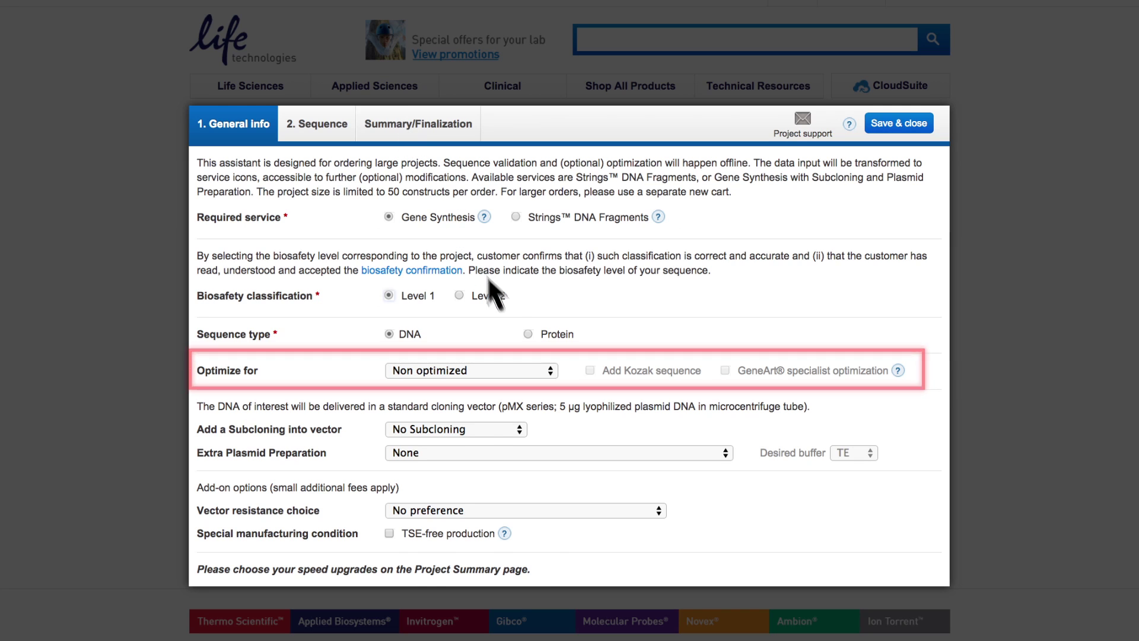
# Step: Optimize codons for Homo sapiens, enable Add Kozak sequence, and confirm the form
pyautogui.click(547, 370)
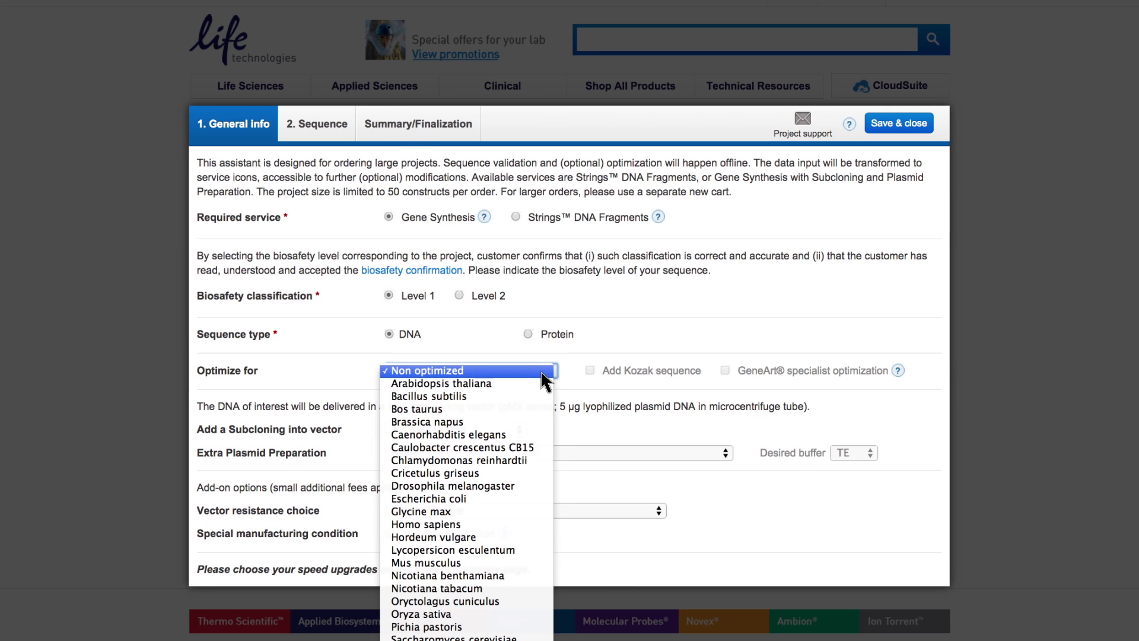
pyautogui.click(501, 526)
pyautogui.click(589, 371)
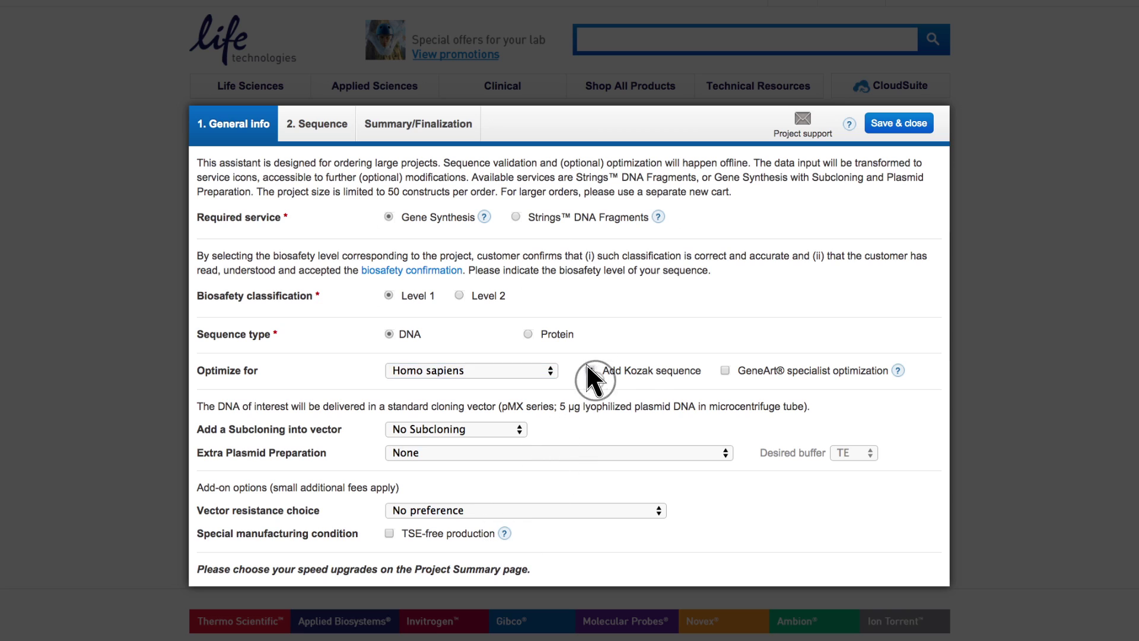
pyautogui.click(691, 450)
# Step: Switch to the Sequence entry page
pyautogui.click(322, 116)
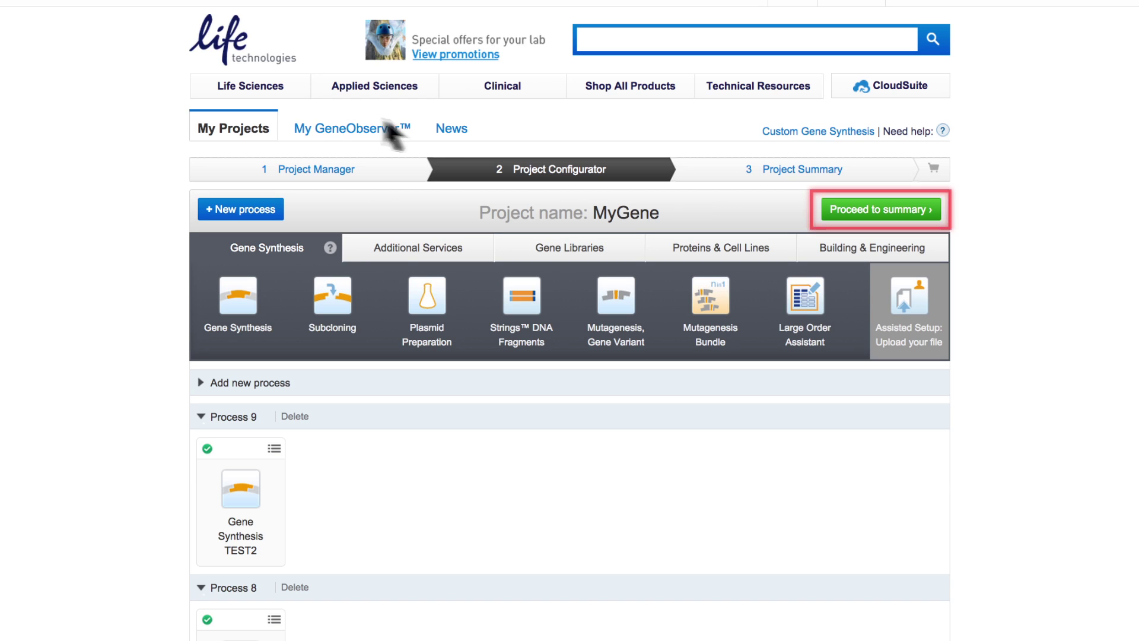
# Step: Proceed to the Project Summary for MyGene
pyautogui.click(872, 208)
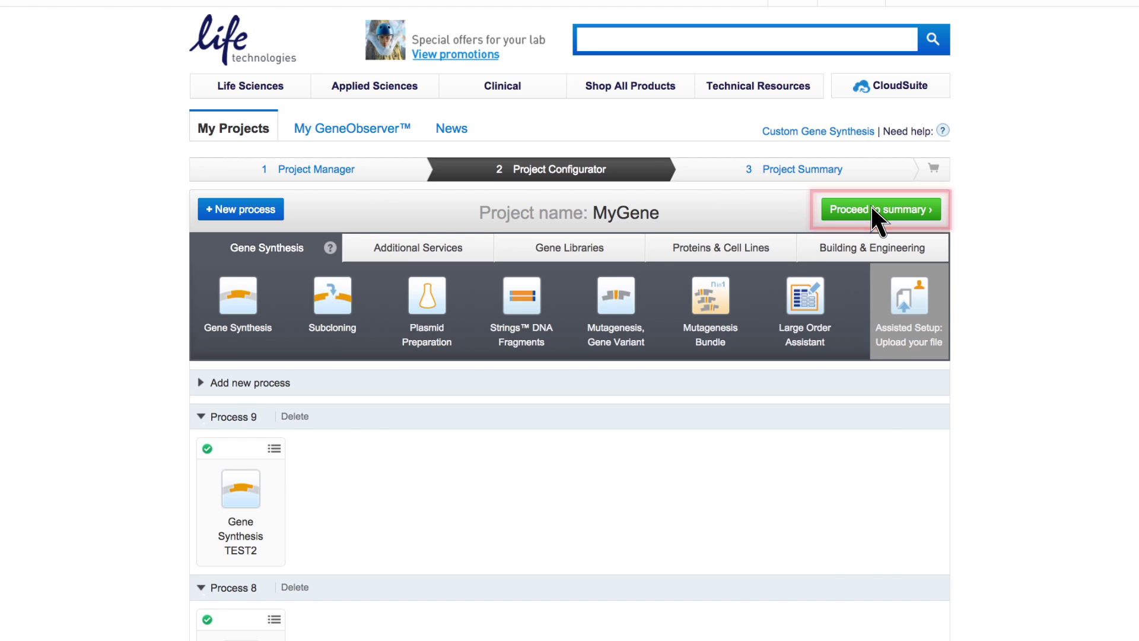